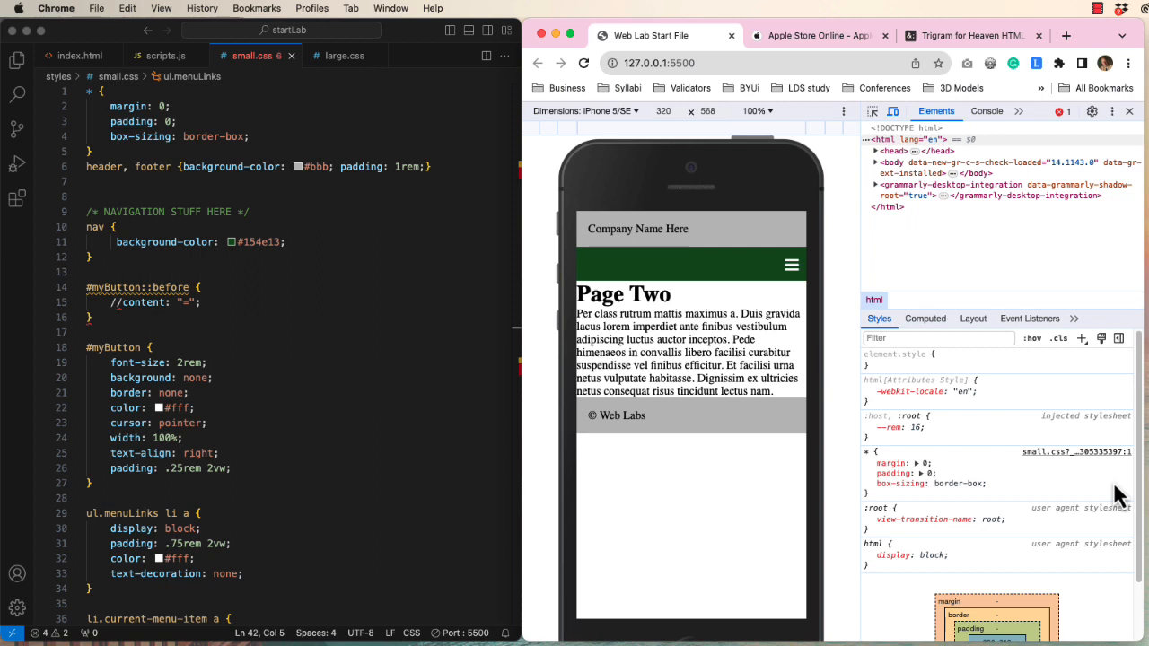
Uncomment hamburgerElement.classList.toggle('open') in scripts.js so the button also gets the open class, and save.
{"action": "left_click", "coordinate": [167, 57]}
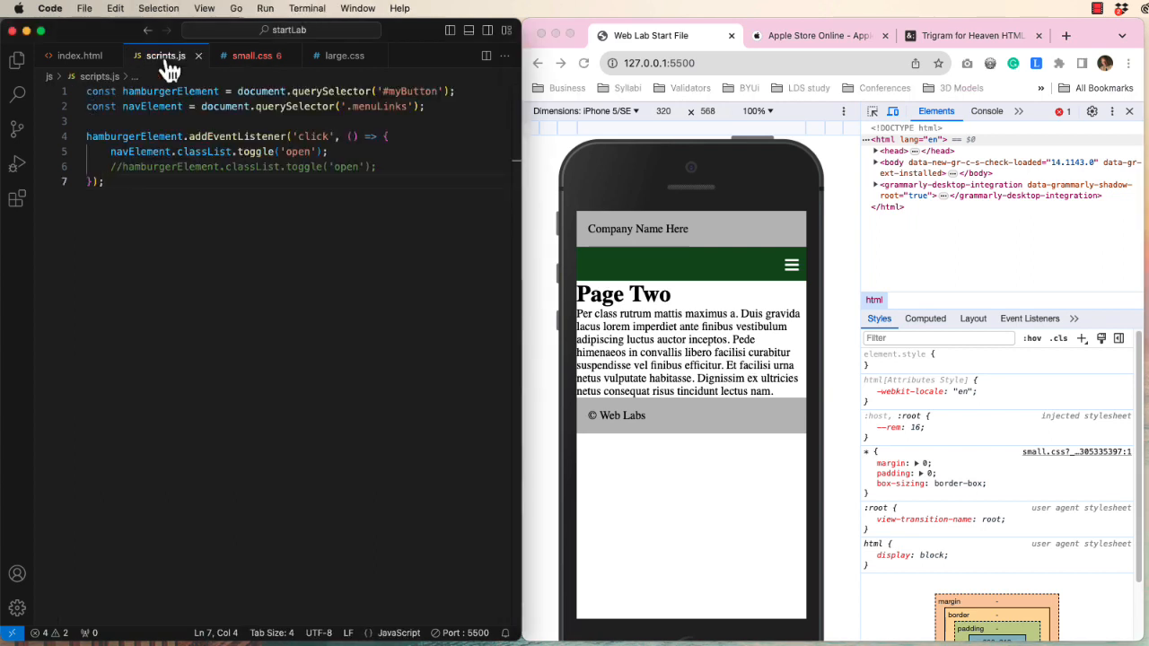
{"action": "key", "text": "Up"}
{"action": "key", "text": "super+slash"}
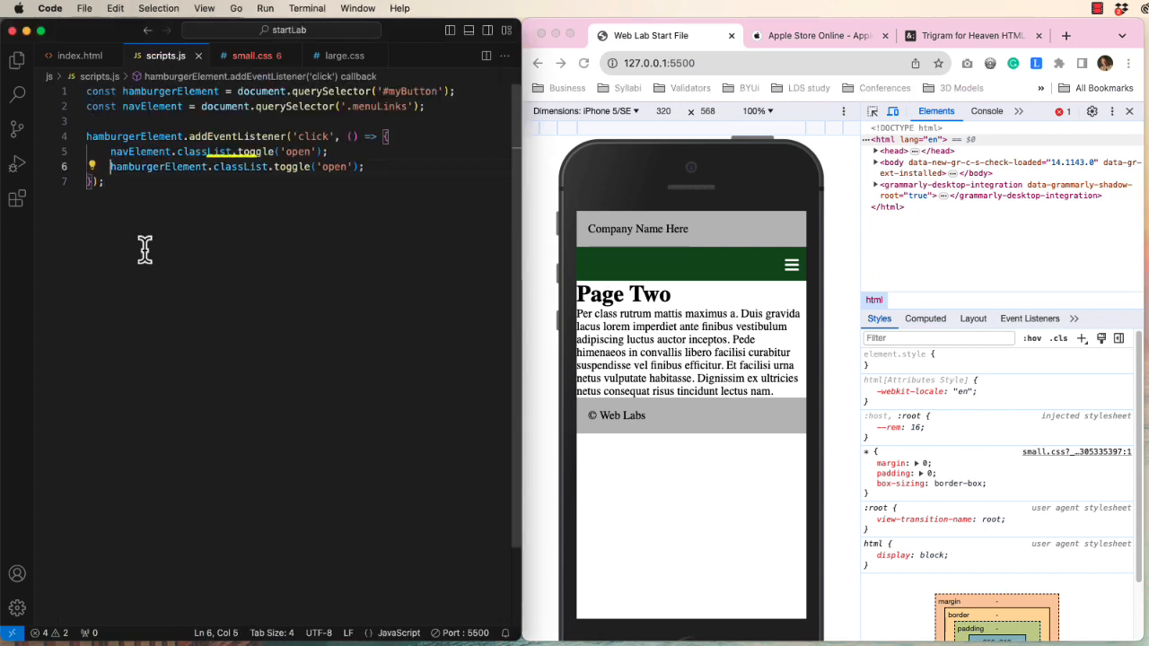
{"action": "key", "text": "super+s"}
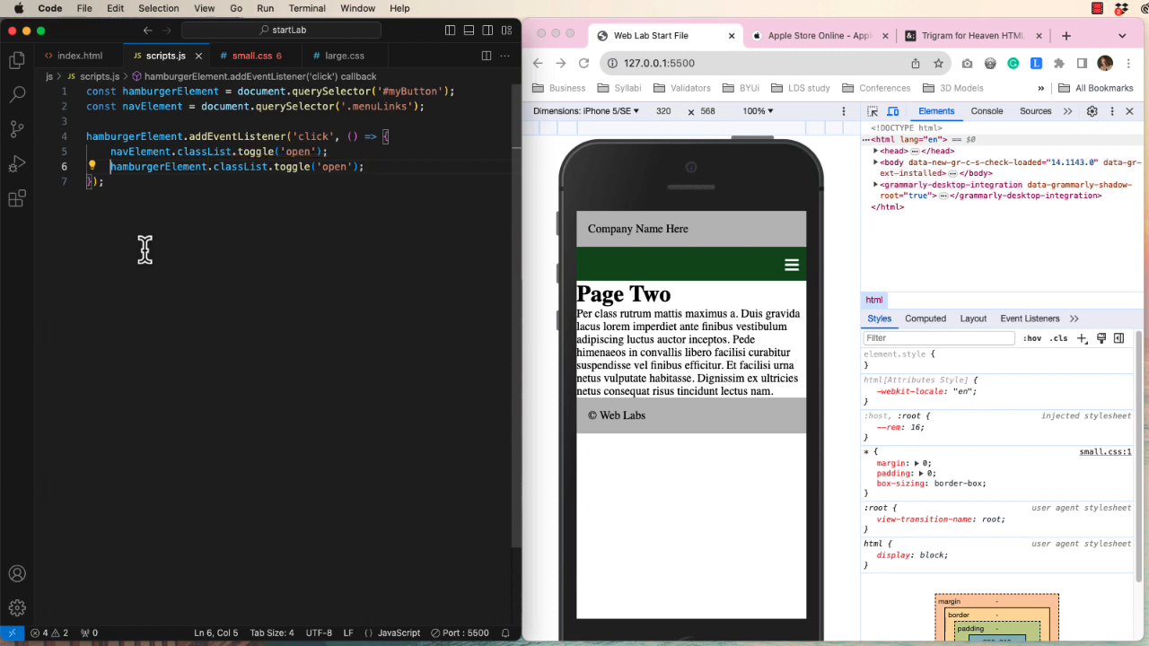
Inspect the hamburger button in Chrome DevTools and toggle the nav menu open and closed a few times.
{"action": "right_click", "coordinate": [791, 266]}
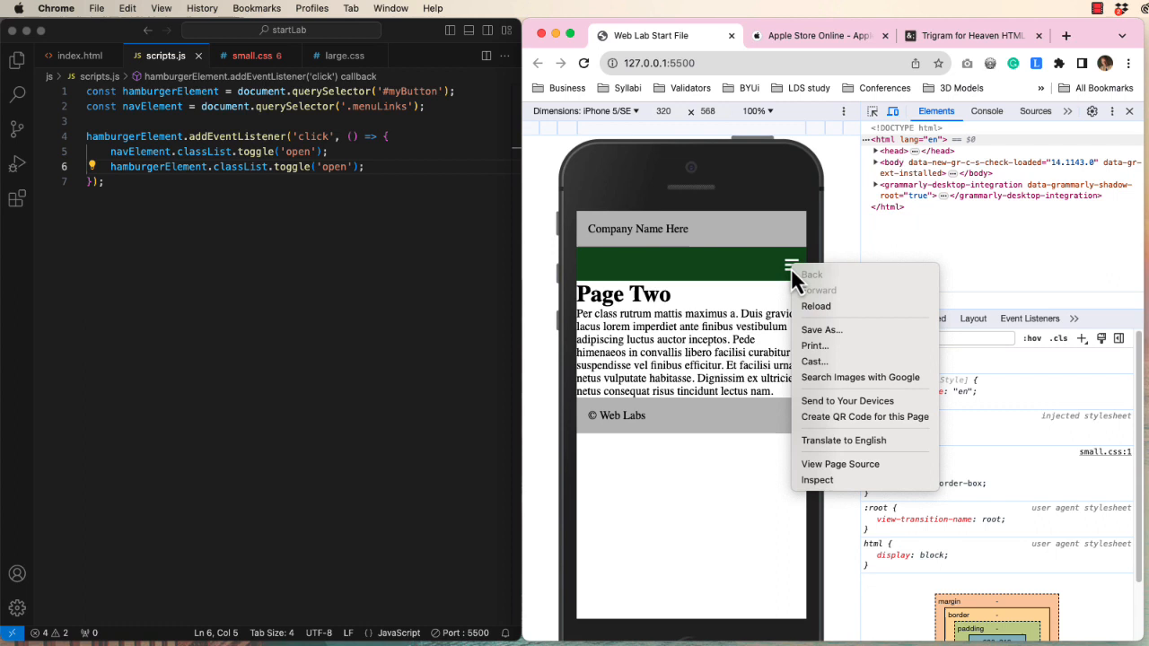
{"action": "left_click", "coordinate": [838, 480]}
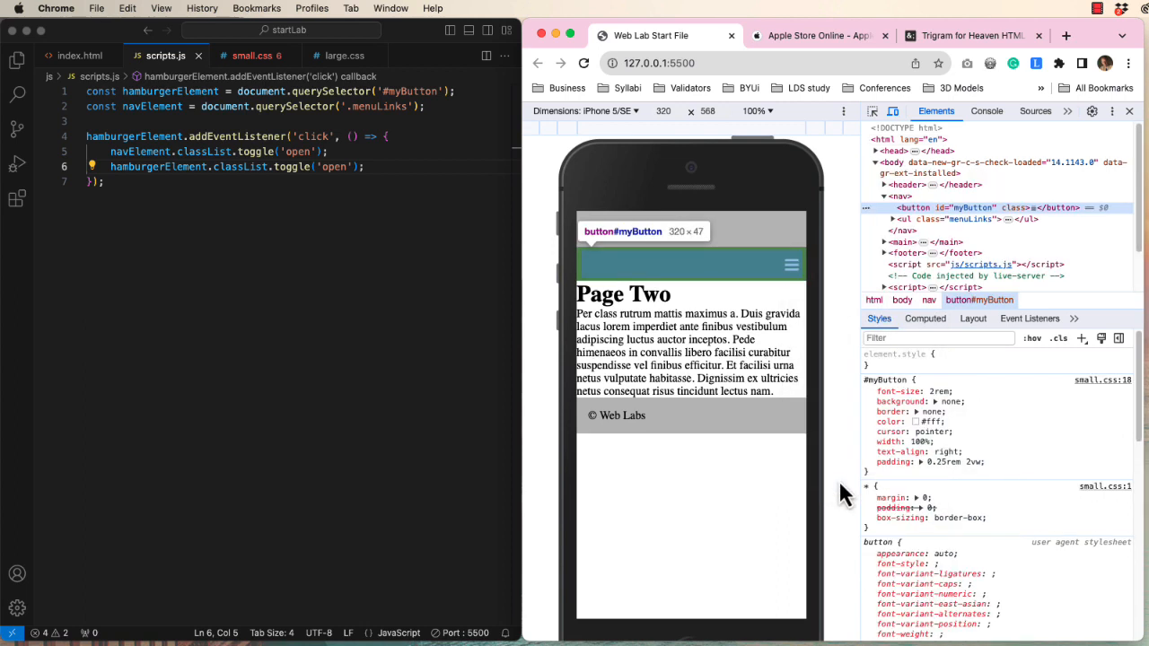
{"action": "left_click", "coordinate": [792, 264]}
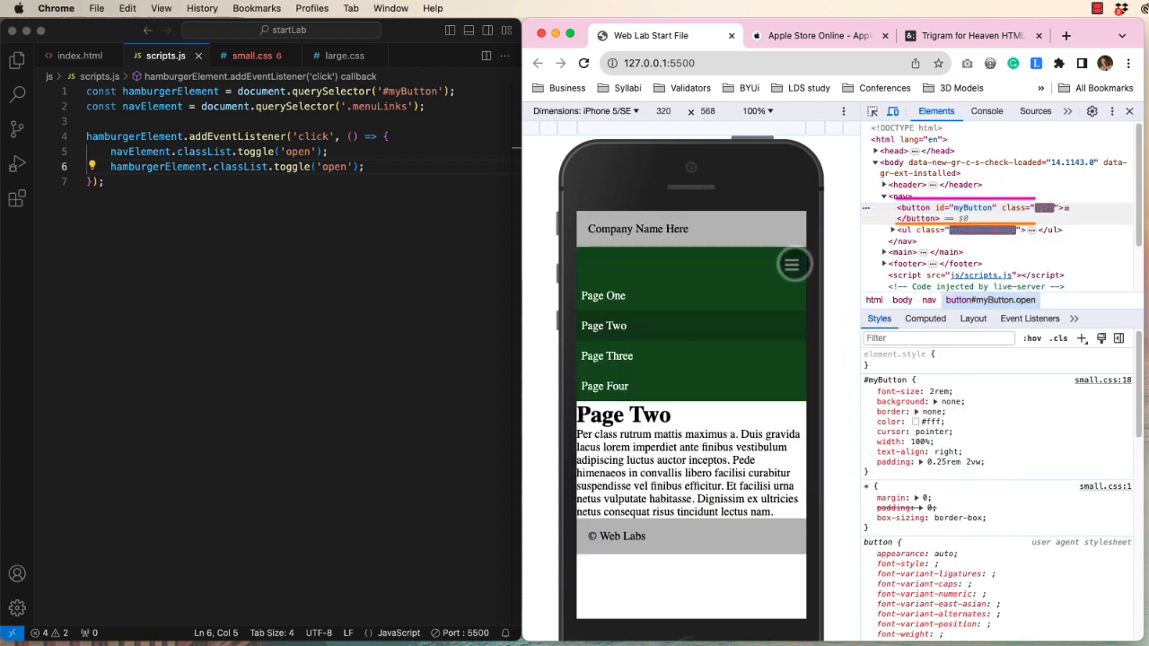
{"action": "left_click", "coordinate": [792, 263]}
{"action": "left_click", "coordinate": [792, 264]}
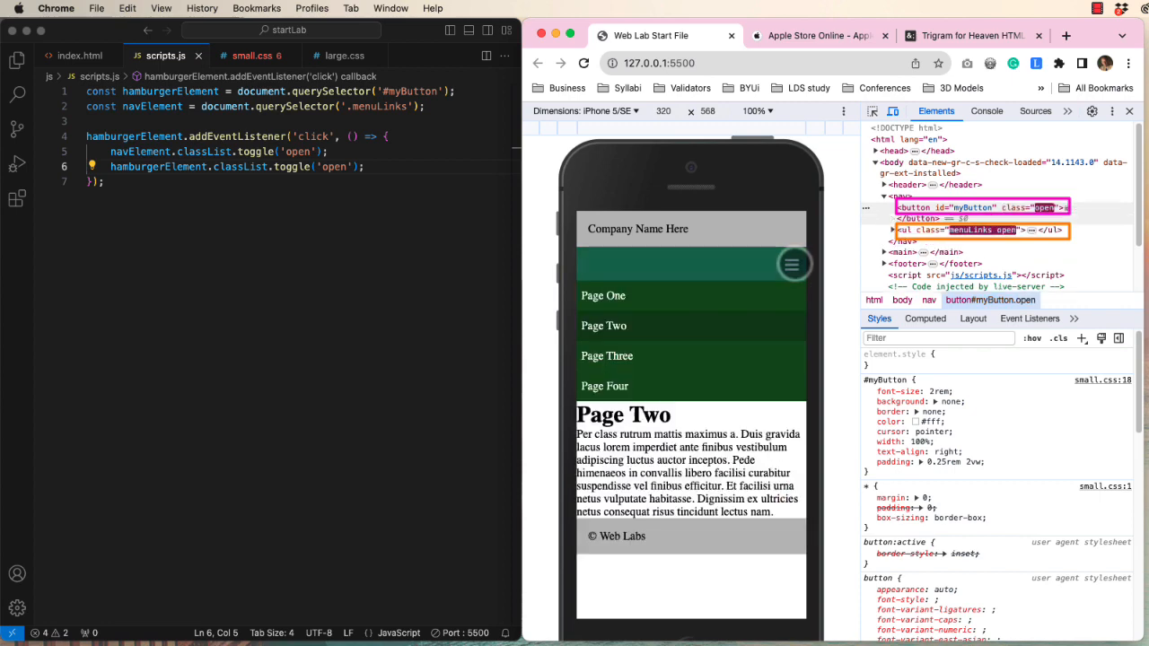
Remove the &#9776; hamburger entity from the button in index.html and save.
{"action": "left_click", "coordinate": [792, 264]}
{"action": "left_click", "coordinate": [80, 55]}
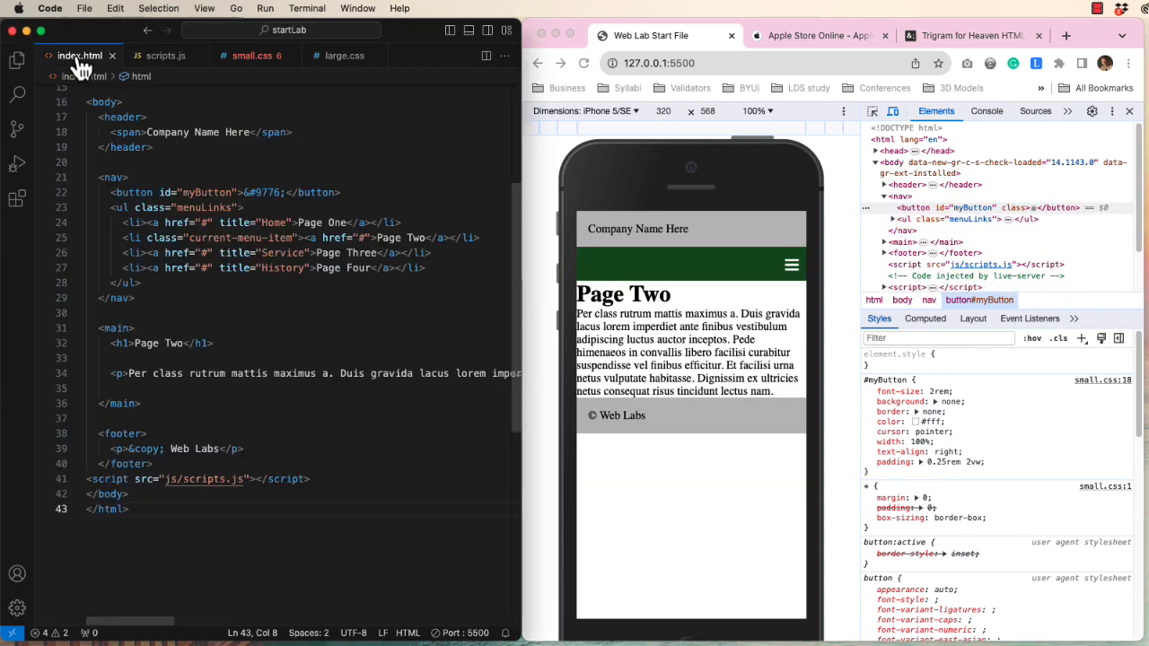
{"action": "left_click_drag", "start_coordinate": [284, 188], "coordinate": [245, 187]}
{"action": "key", "text": "BackSpace"}
{"action": "key", "text": "super+s"}
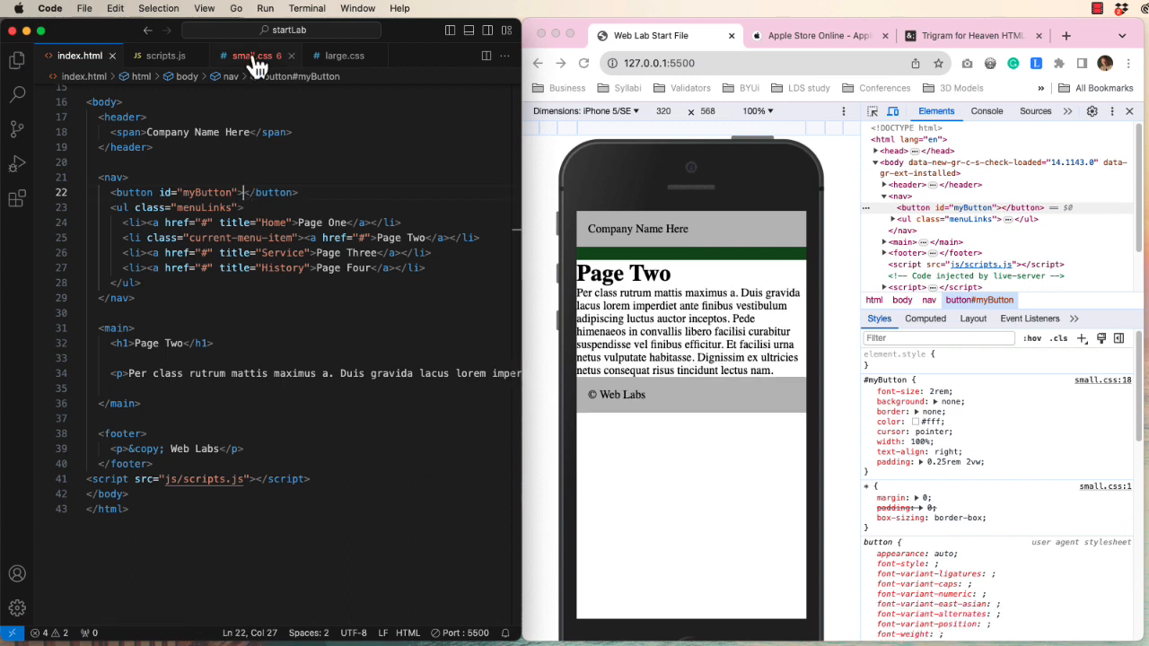
Uncomment content: "=" in the #myButton::before rule of small.css, save, and view the Apple Store page's menu icon.
{"action": "left_click", "coordinate": [254, 56]}
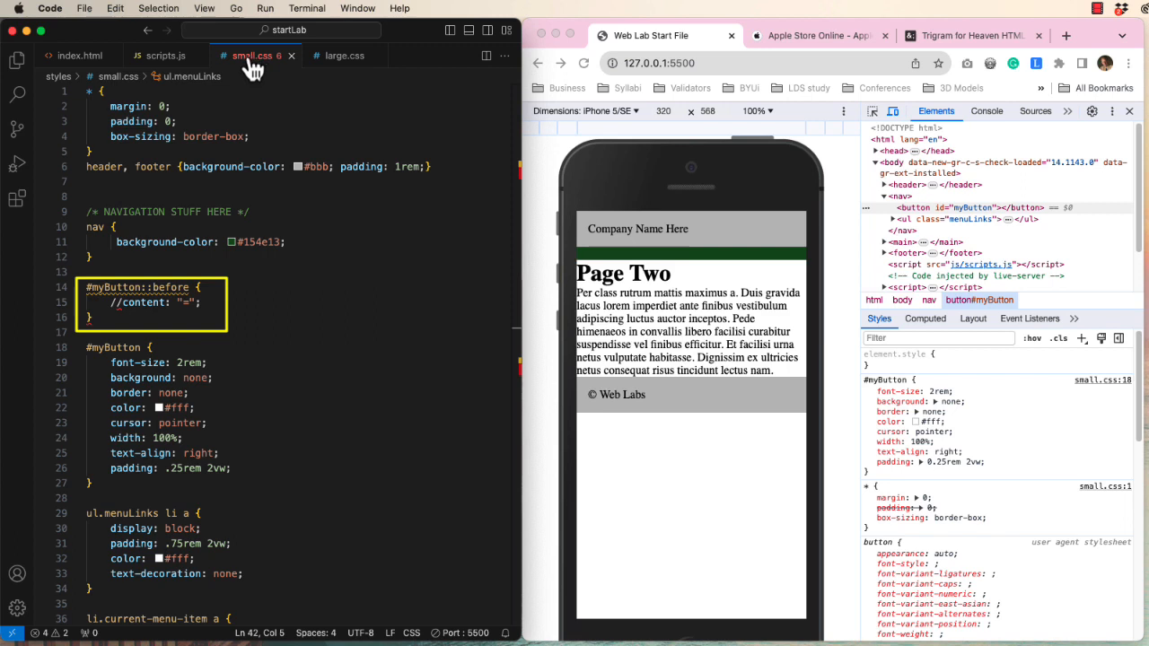
{"action": "left_click", "coordinate": [124, 302]}
{"action": "key", "text": "super+slash"}
{"action": "key", "text": "super+s"}
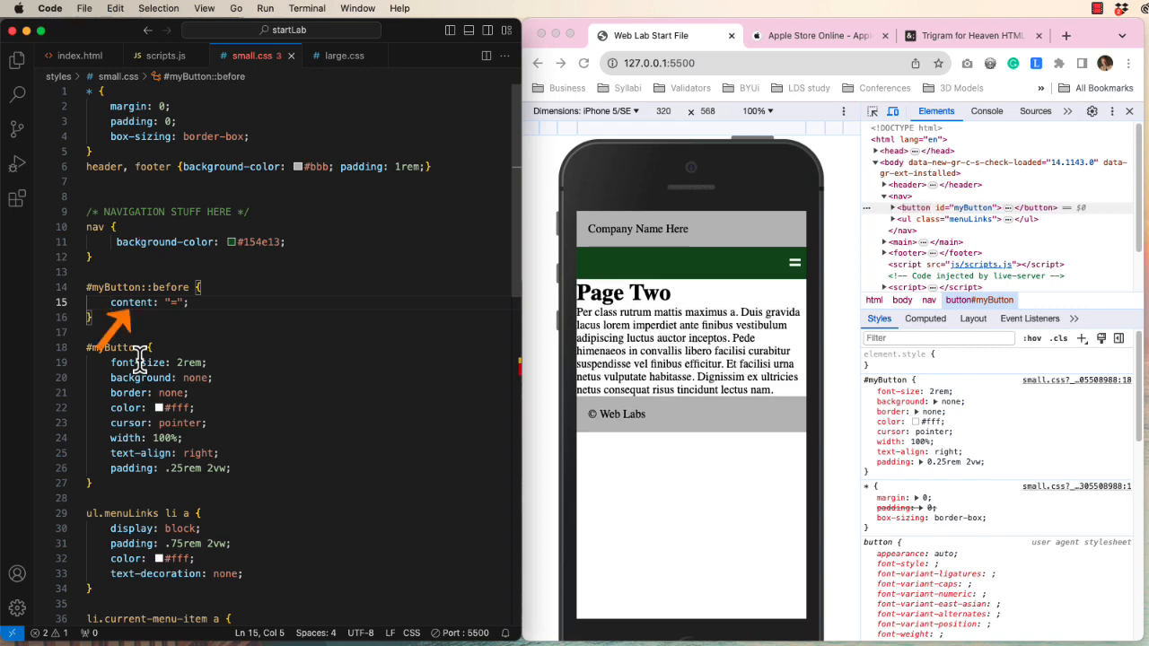
{"action": "left_click", "coordinate": [844, 37]}
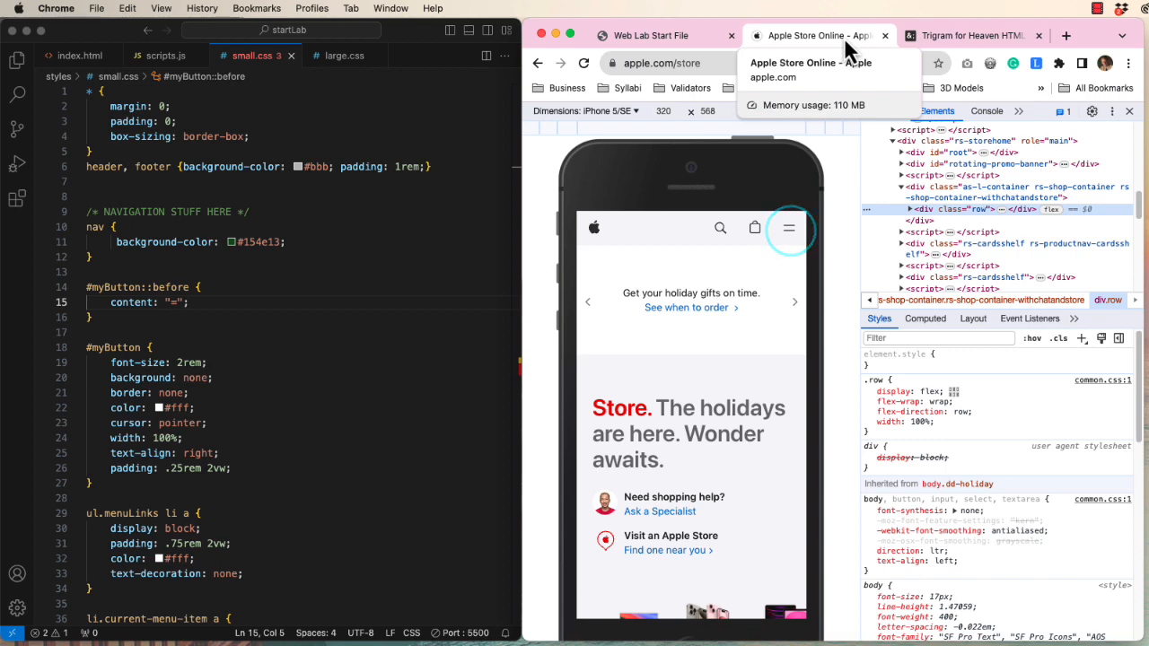
Close the Apple Store tab, uncomment content: "x" in the open-class ::before rule, and save.
{"action": "key", "text": "super+w"}
{"action": "scroll", "coordinate": [438, 310], "scroll_direction": "down", "scroll_amount": 5}
{"action": "scroll", "coordinate": [438, 309], "scroll_direction": "down", "scroll_amount": 3}
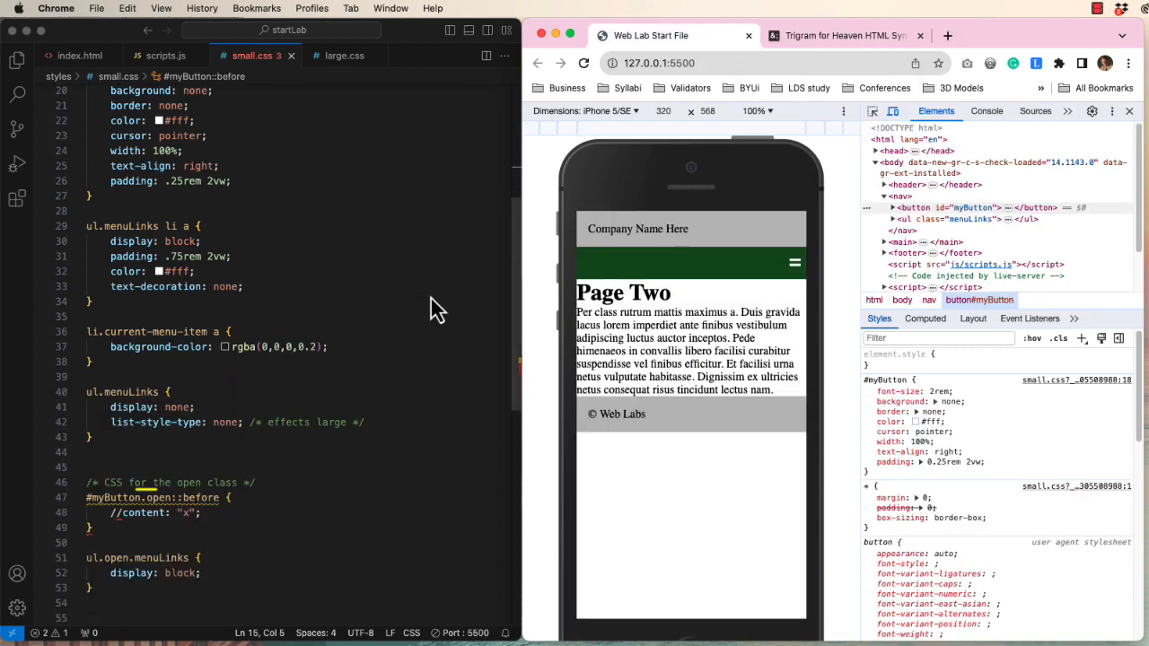
{"action": "left_click", "coordinate": [123, 517]}
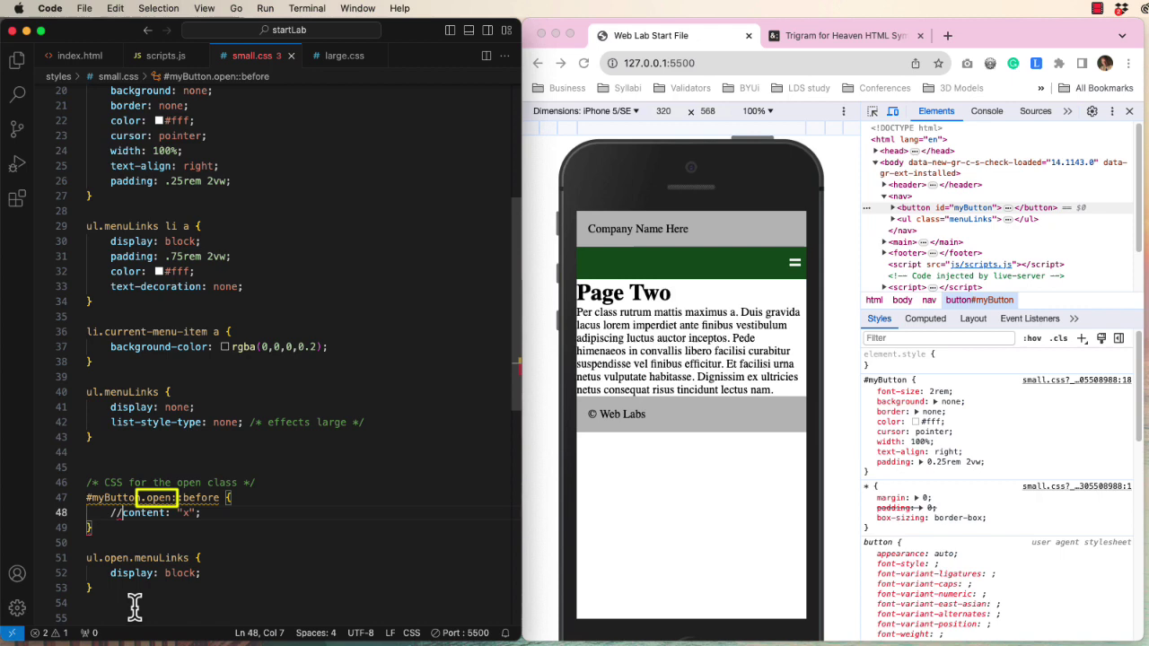
{"action": "key", "text": "BackSpace"}
{"action": "key", "text": "BackSpace"}
{"action": "key", "text": "super+s"}
Toggle the nav menu in the preview to check the icon switches between hamburger and x.
{"action": "left_click", "coordinate": [795, 264]}
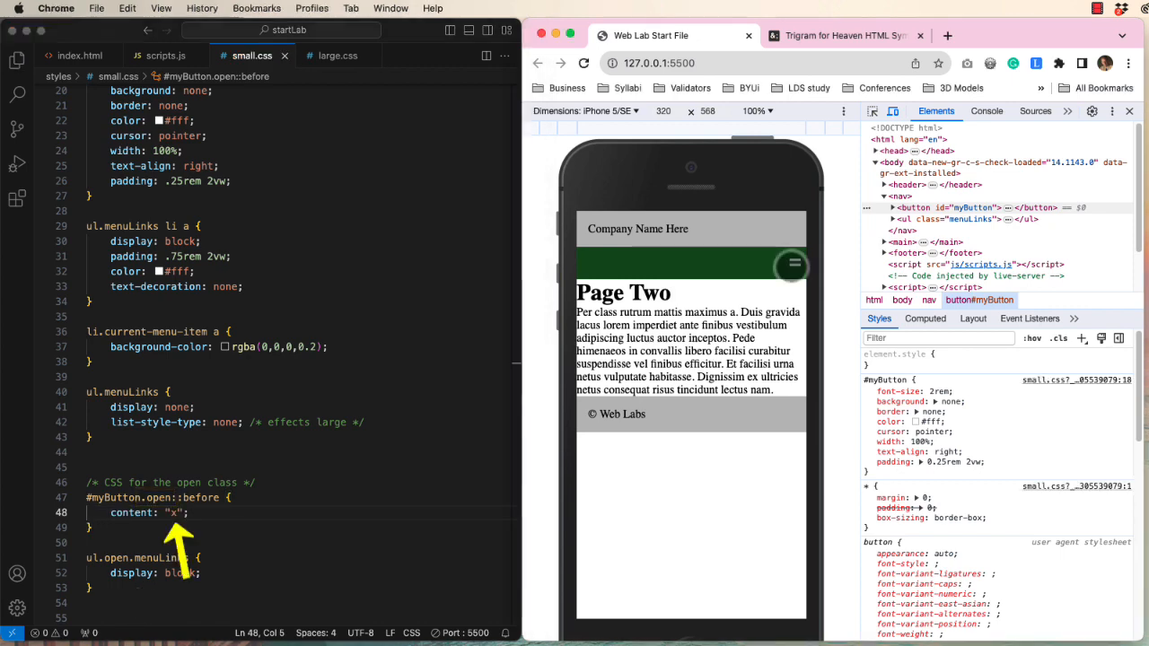
{"action": "left_click", "coordinate": [776, 266]}
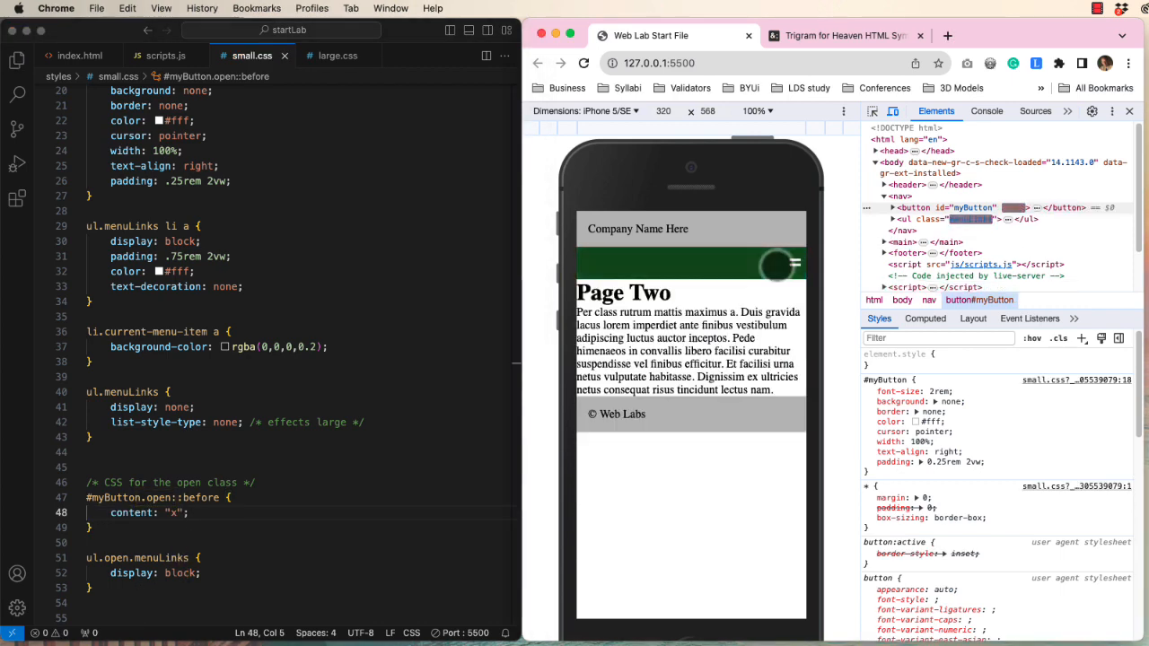
{"action": "left_click", "coordinate": [776, 265]}
{"action": "left_click", "coordinate": [776, 266]}
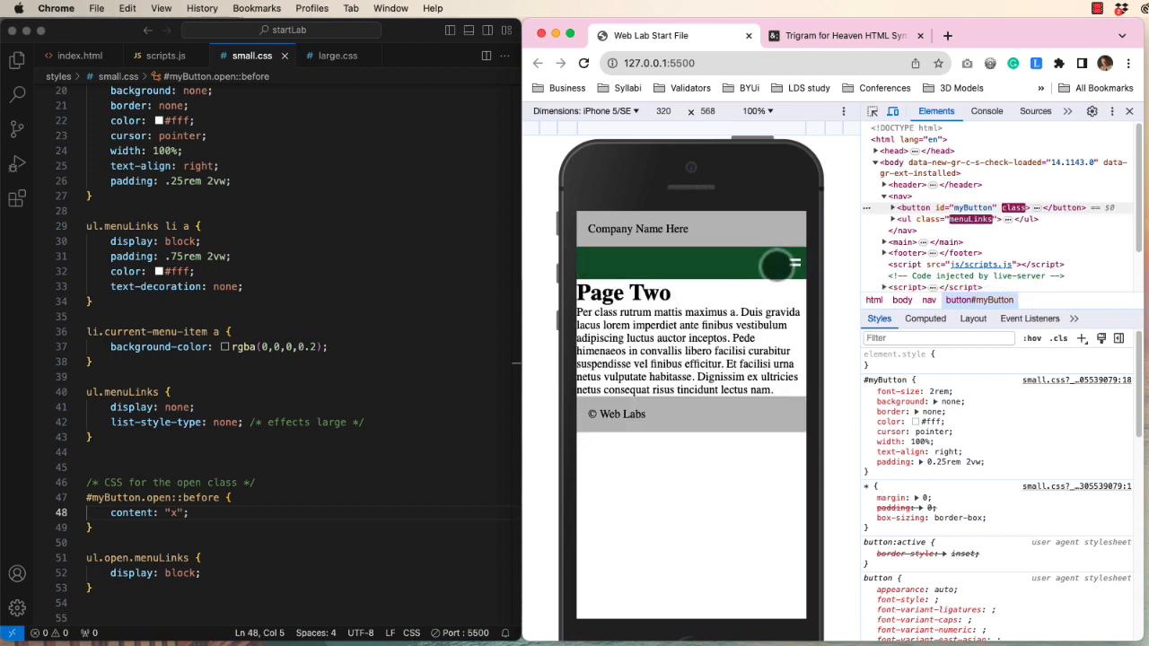
{"action": "left_click", "coordinate": [776, 266]}
Copy the CSS code \2630 from the Trigram for Heaven reference page.
{"action": "left_click", "coordinate": [844, 36]}
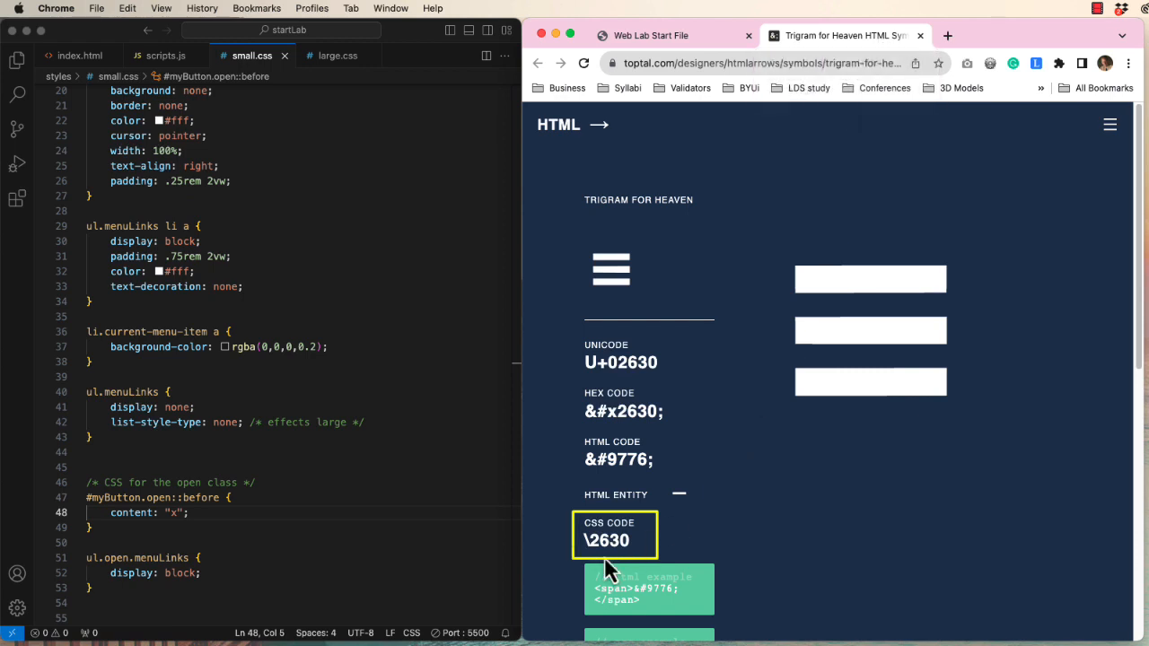
{"action": "left_click_drag", "start_coordinate": [633, 541], "coordinate": [584, 545]}
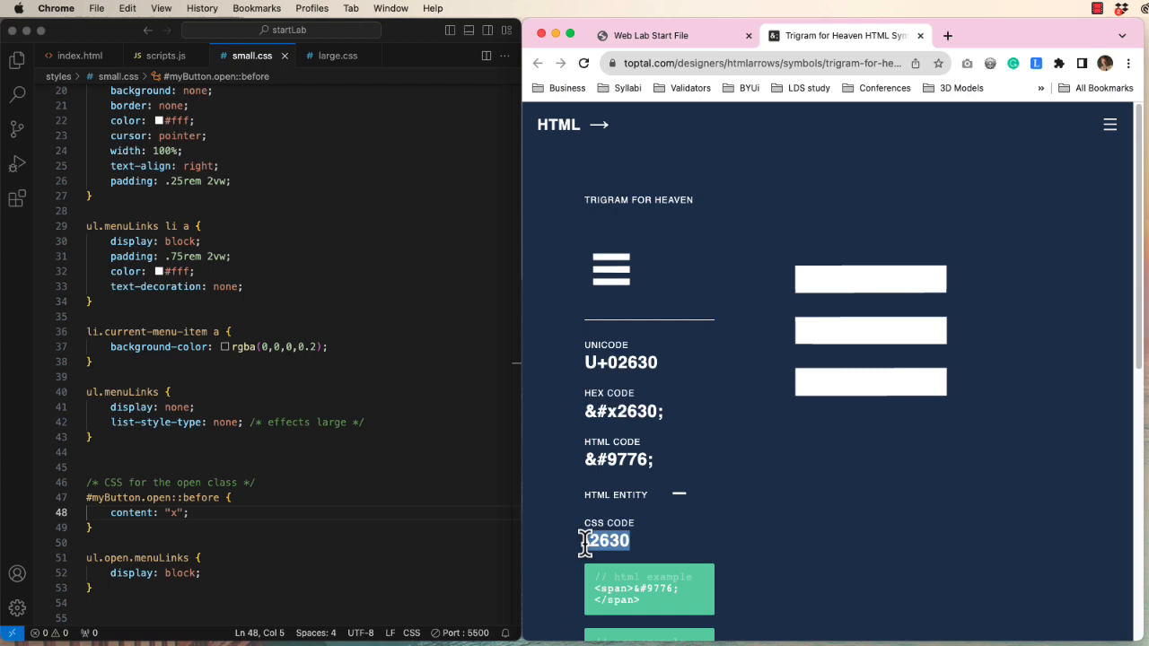
{"action": "right_click", "coordinate": [585, 545]}
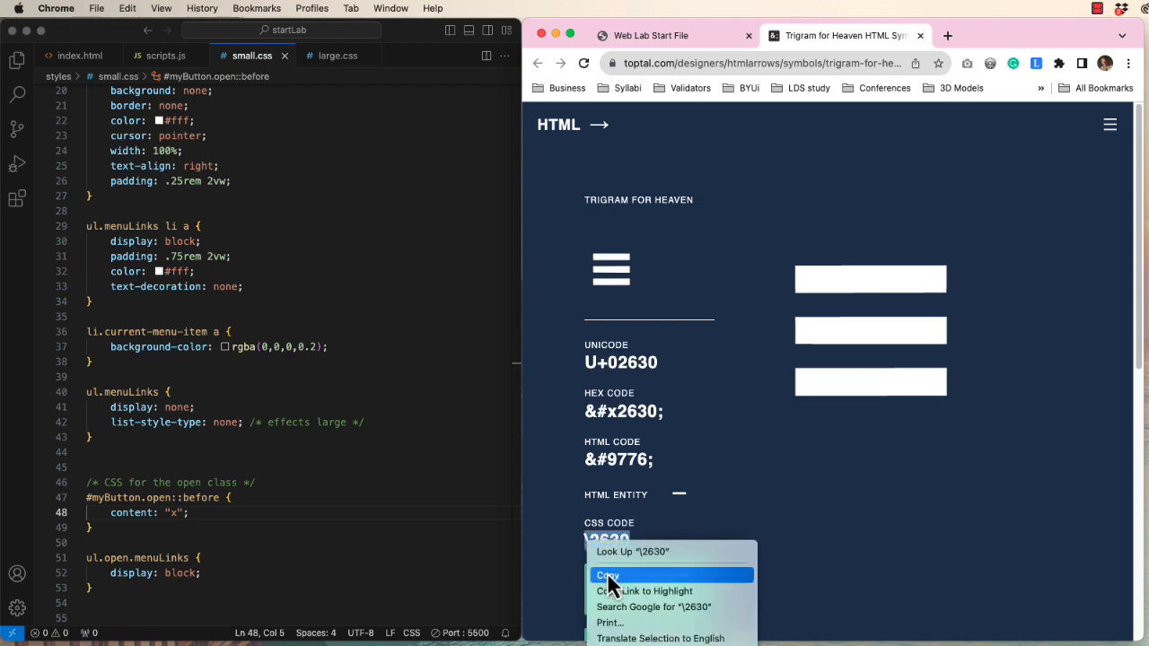
{"action": "left_click", "coordinate": [610, 573]}
{"action": "scroll", "coordinate": [225, 315], "scroll_direction": "up", "scroll_amount": 5}
Replace the "=" in #myButton::before content with \2630, save, and test the trigram icon in the preview.
{"action": "left_click", "coordinate": [170, 267]}
{"action": "key", "text": "super+v"}
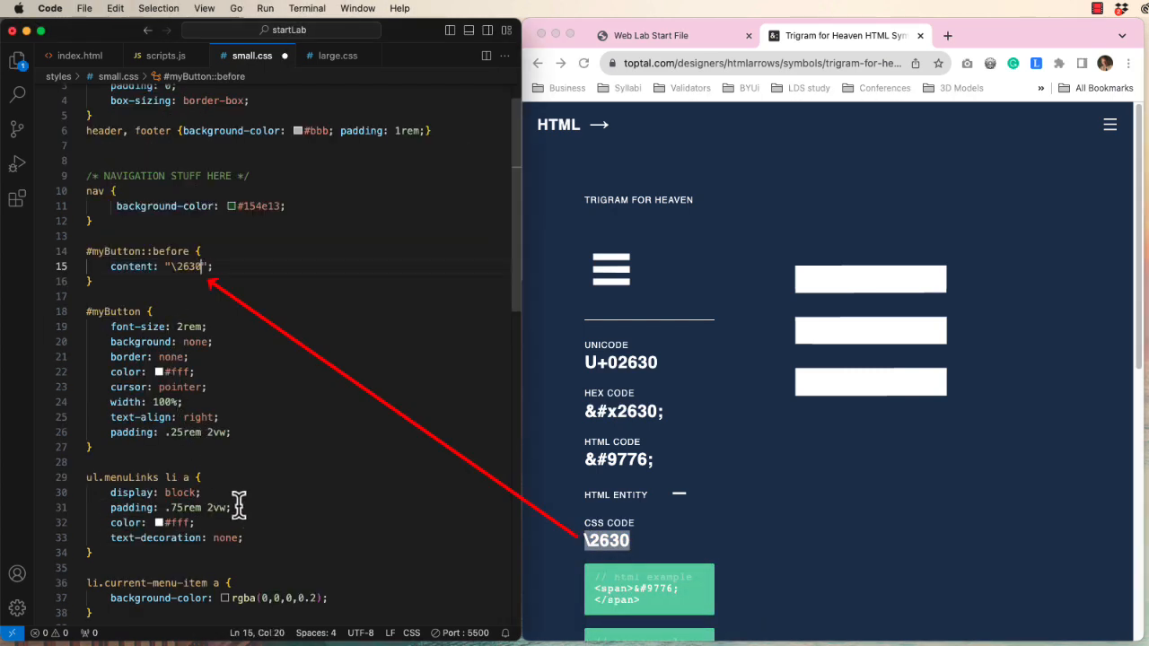
{"action": "key", "text": "super+s"}
{"action": "left_click", "coordinate": [651, 35]}
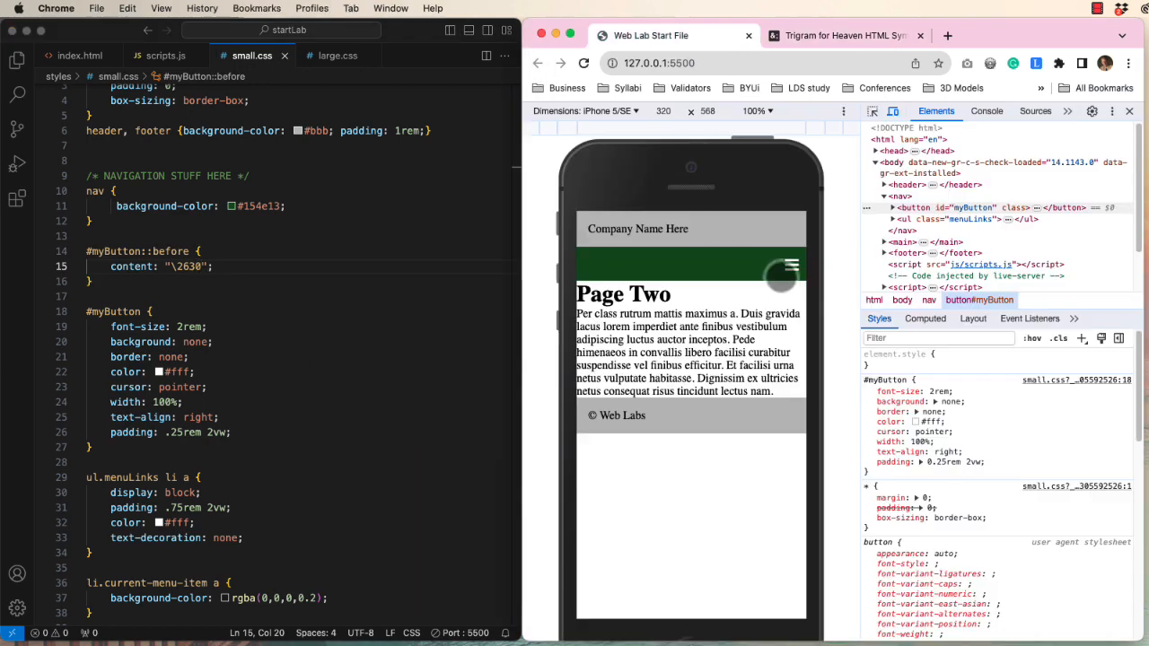
{"action": "left_click", "coordinate": [774, 268]}
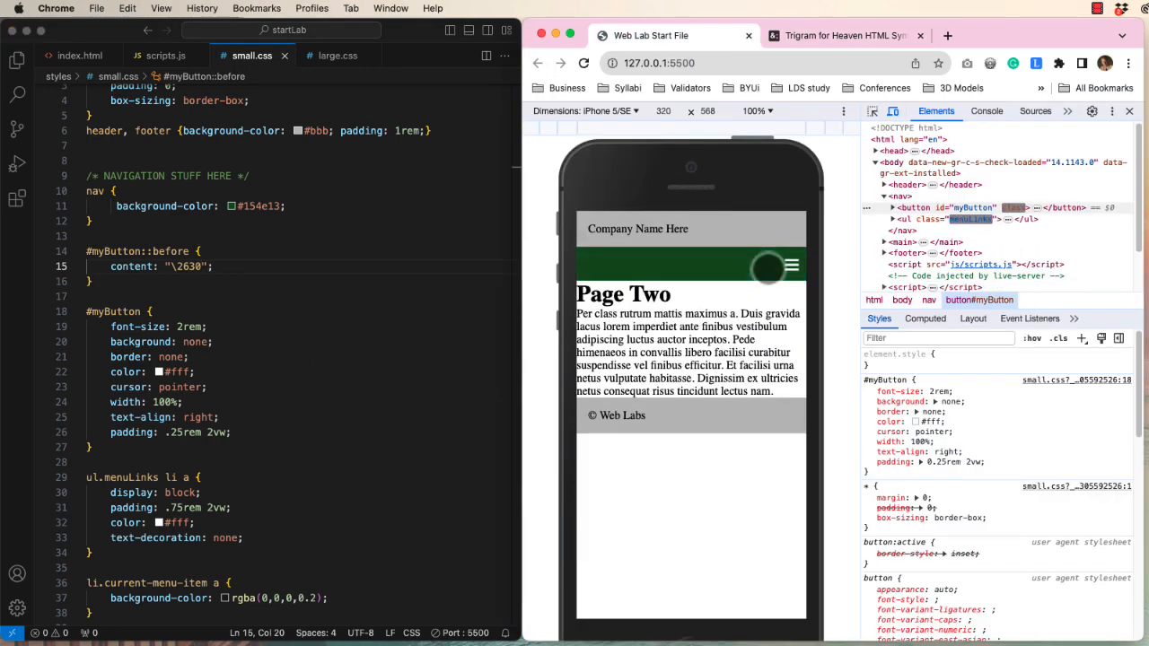